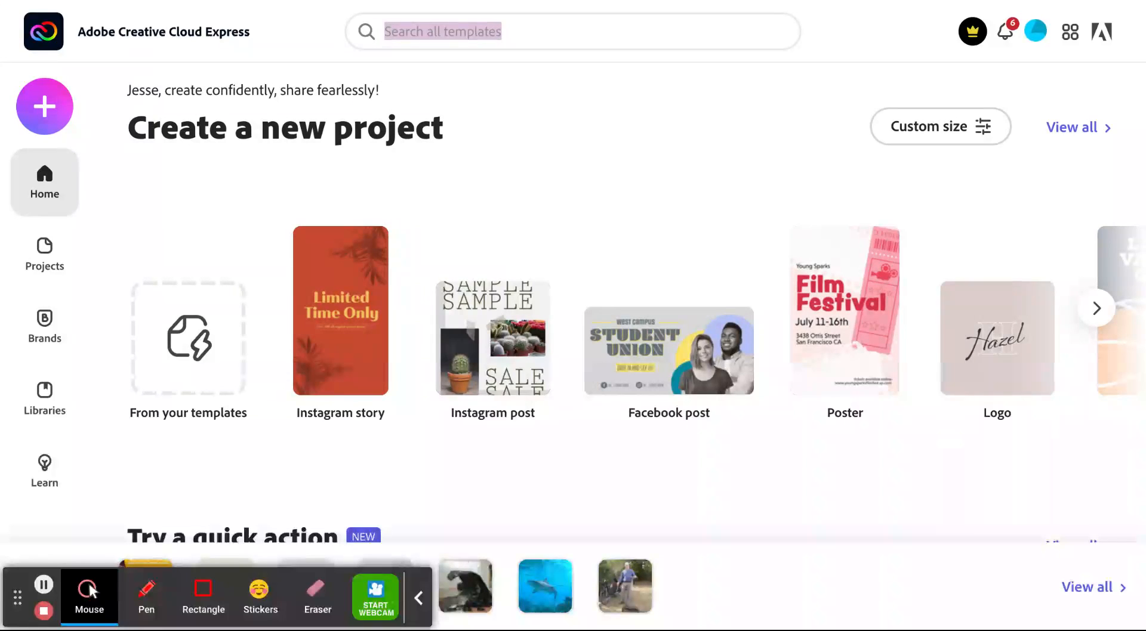
left_click(420, 599)
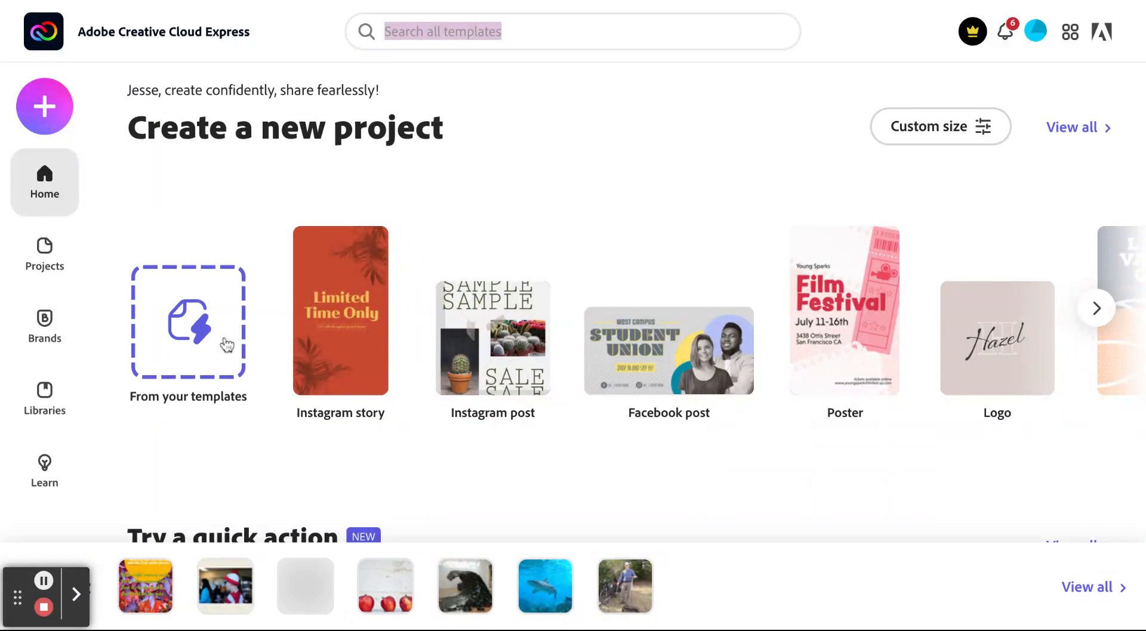
Step: Start a new video project and skip entering a story idea or title
left_click(47, 110)
scroll(173, 597, "down", 1)
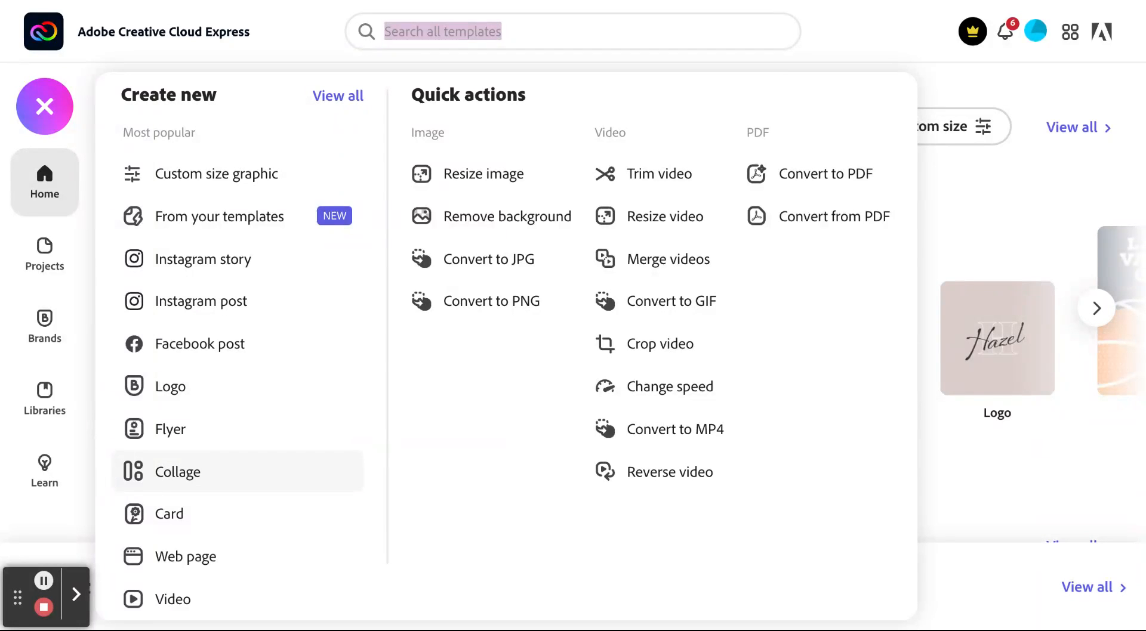
left_click(178, 600)
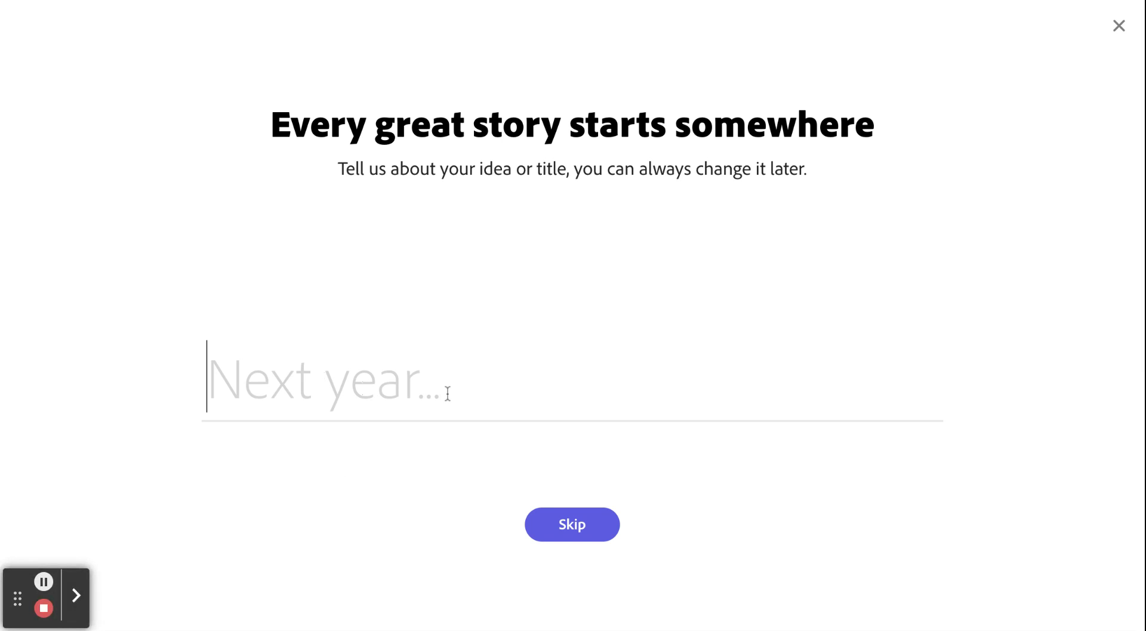
left_click(574, 530)
Step: Browse the story templates from Promote an Idea to Make Up My Own and start the video from scratch
mouse_move(265, 323)
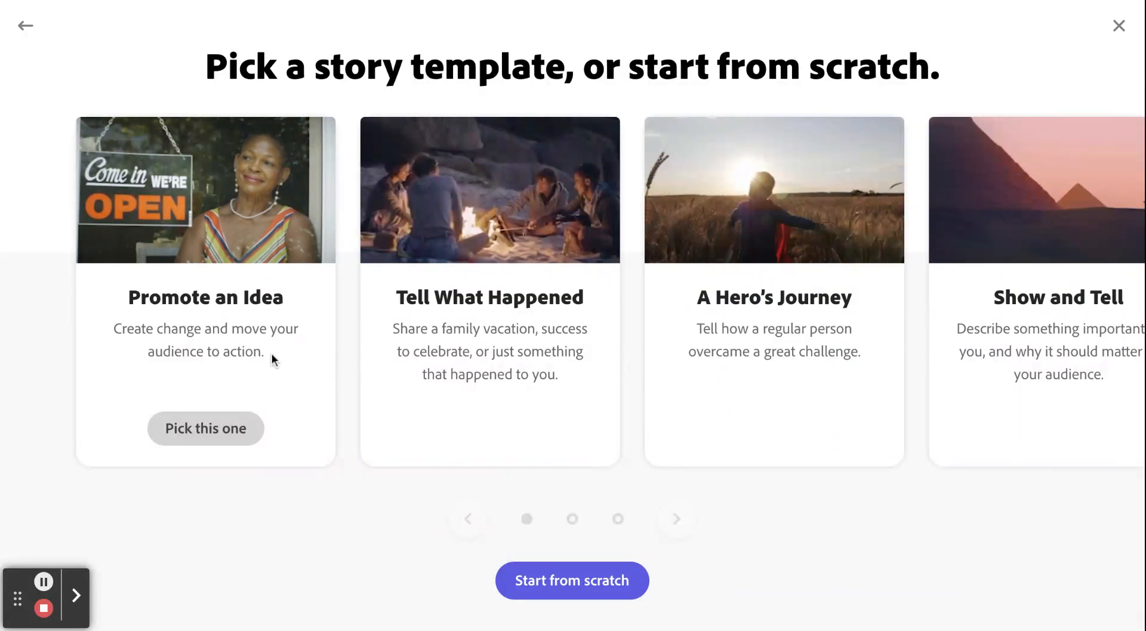
mouse_move(442, 356)
mouse_move(816, 336)
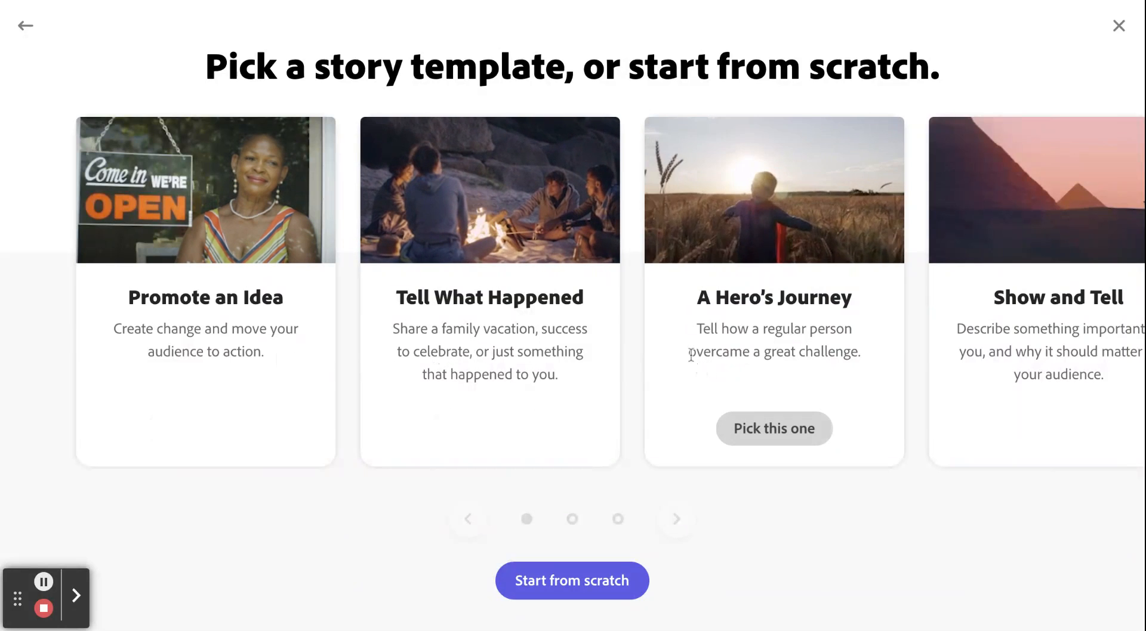
scroll(815, 338, "right", 5)
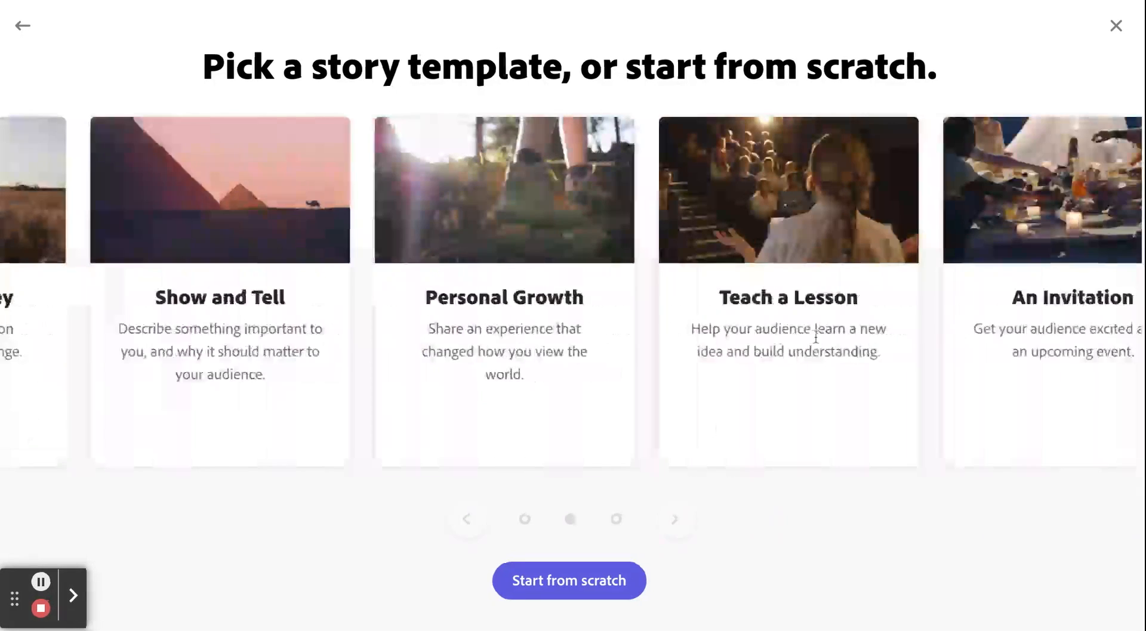
mouse_move(587, 337)
scroll(584, 336, "left", 5)
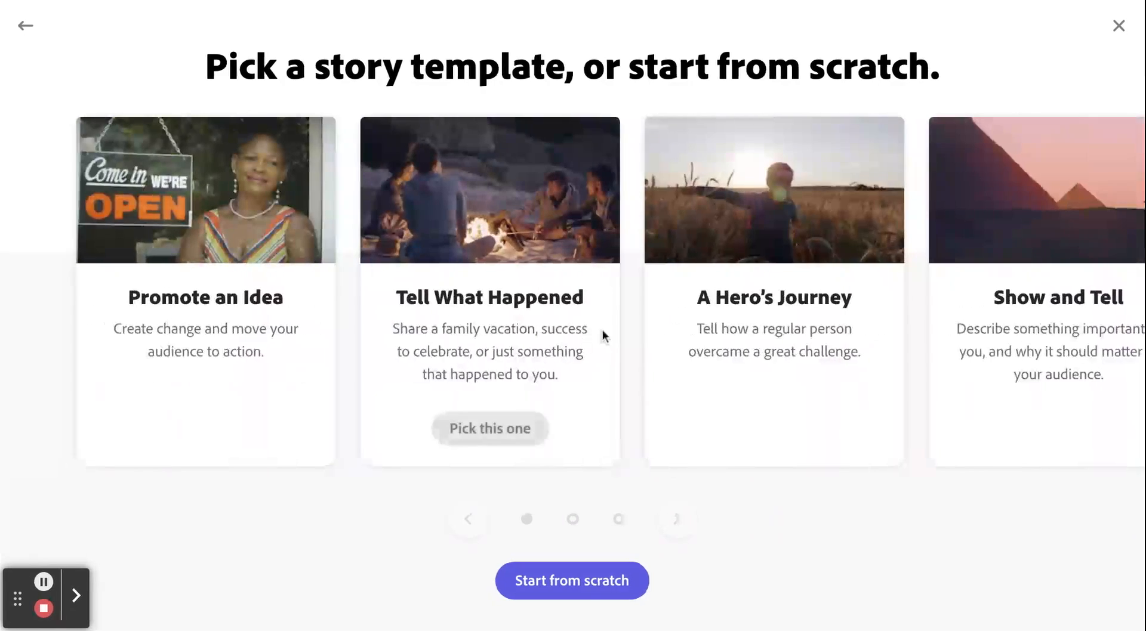
mouse_move(765, 314)
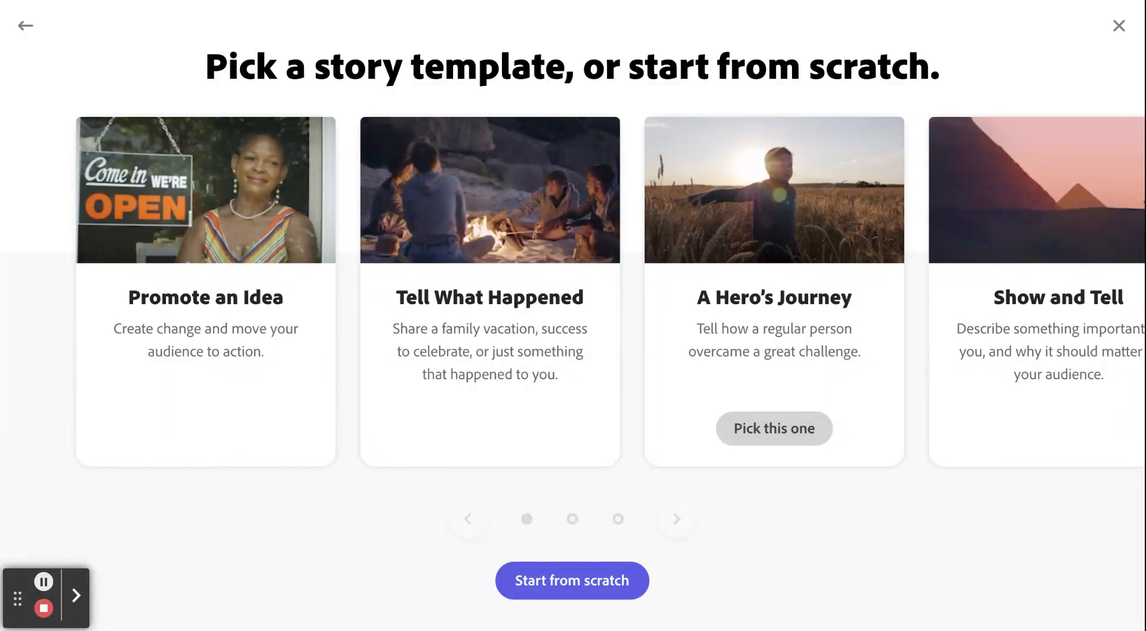
scroll(774, 322, "right", 5)
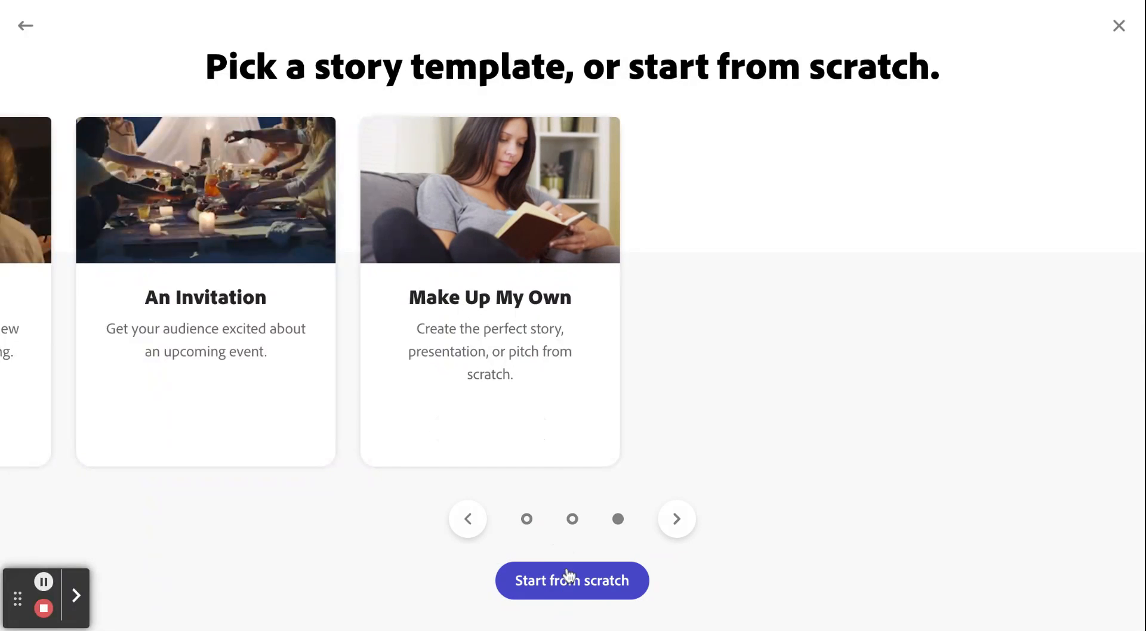
left_click(569, 576)
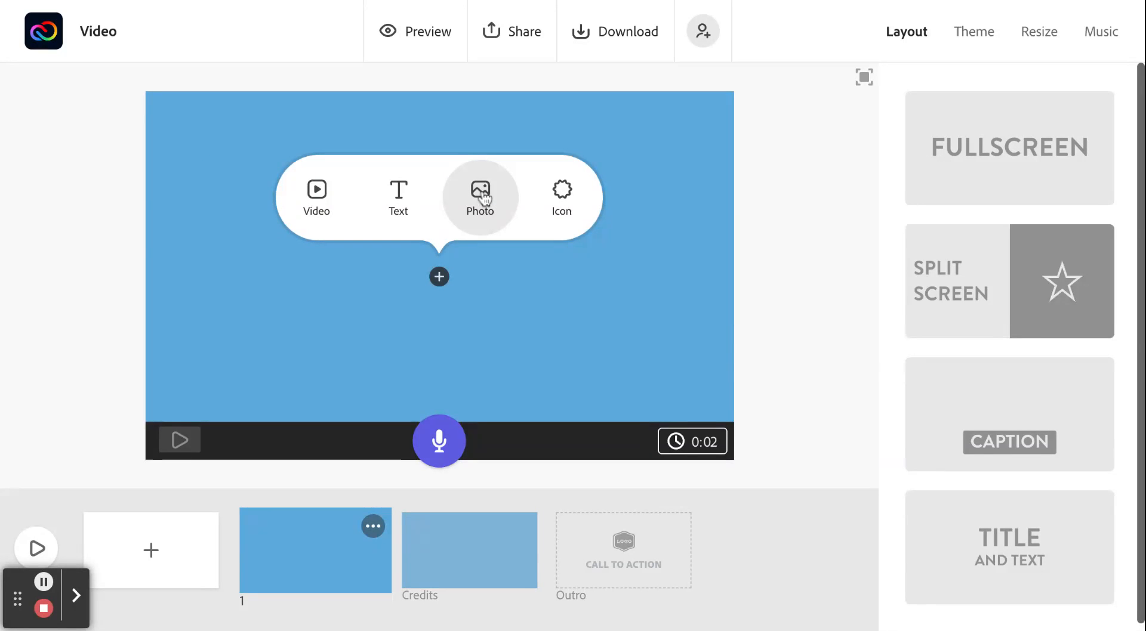
Step: Search the free photos for "elephant" and place the photo of the elephant walking on green grassland on slide 1
left_click(484, 199)
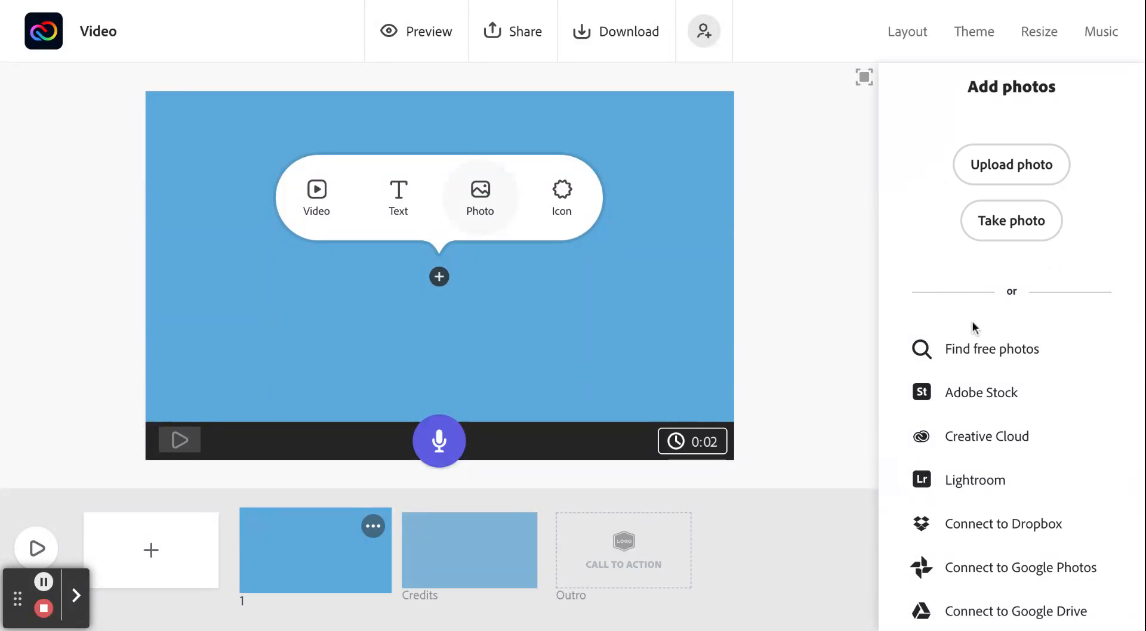
left_click(975, 350)
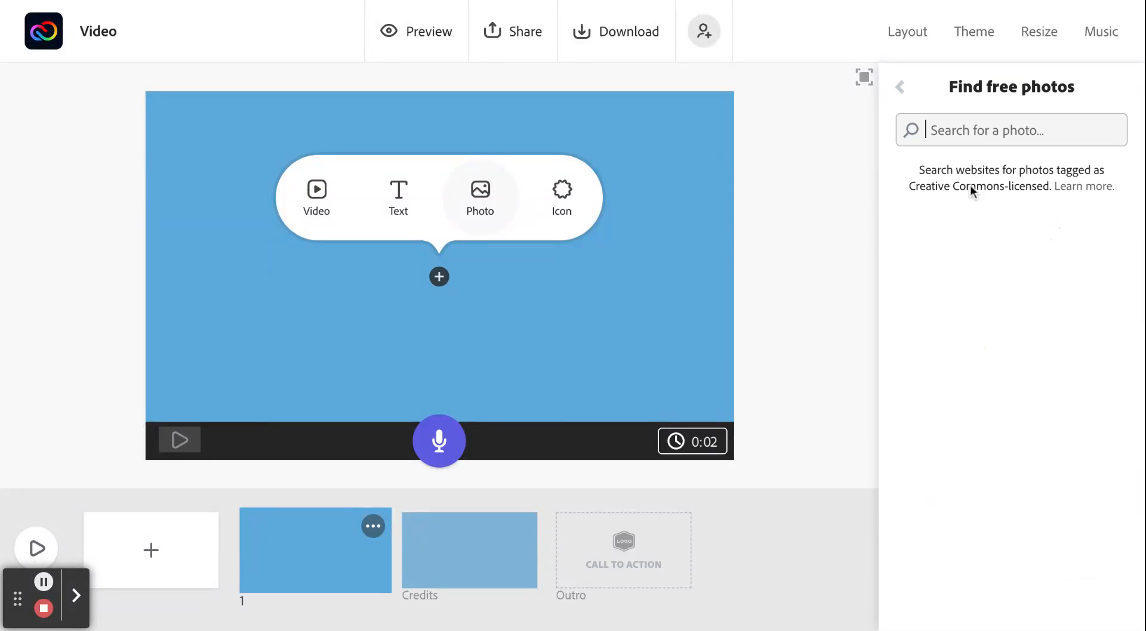
left_click(976, 132)
type("elephant")
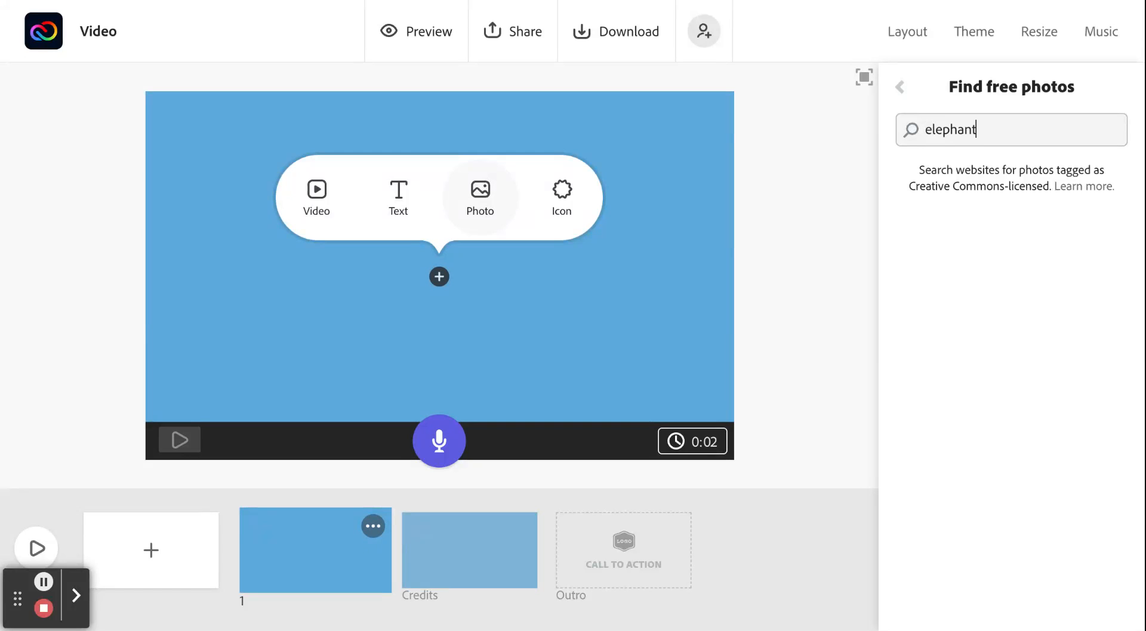
key("Return")
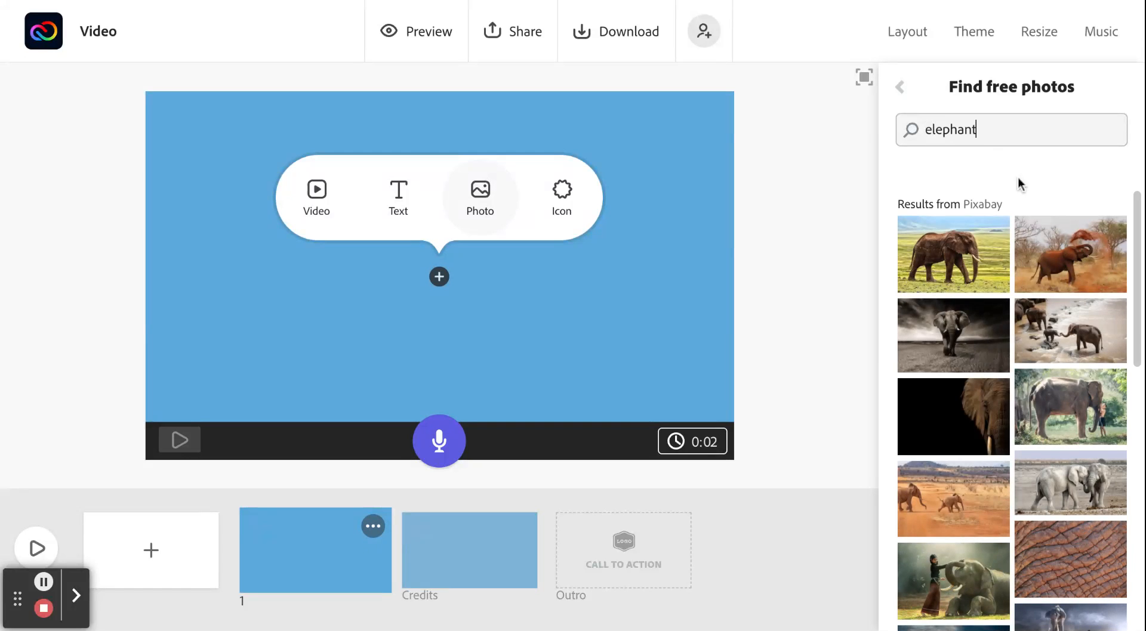
left_click(953, 258)
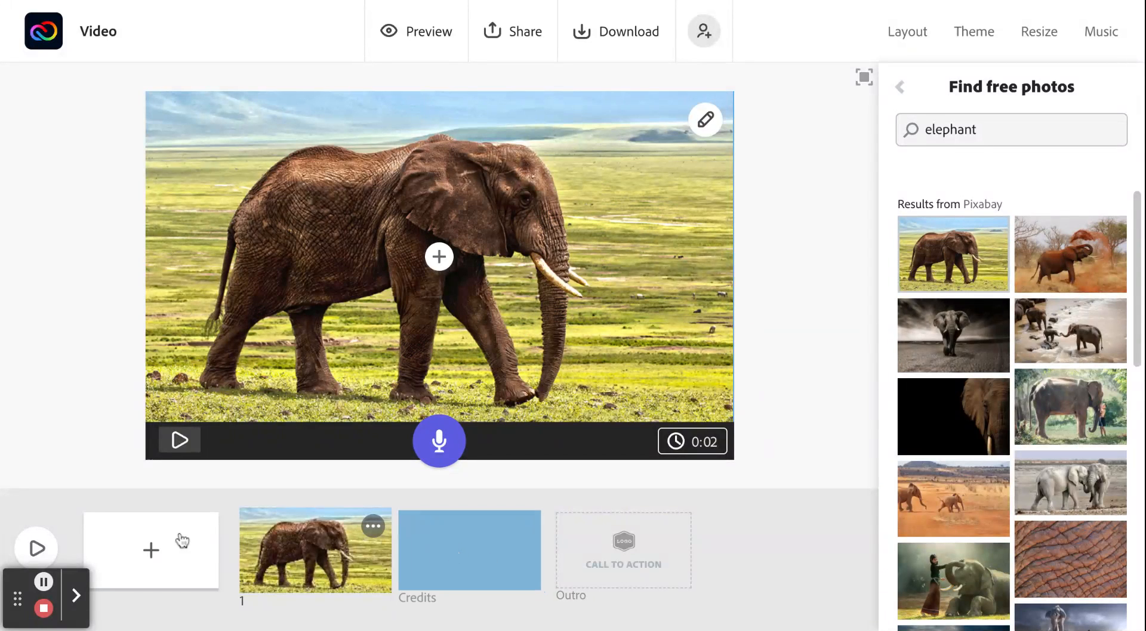
Step: Add a blank second slide and put the text "My Slides" over the elephant photo on slide 1
left_click(152, 549)
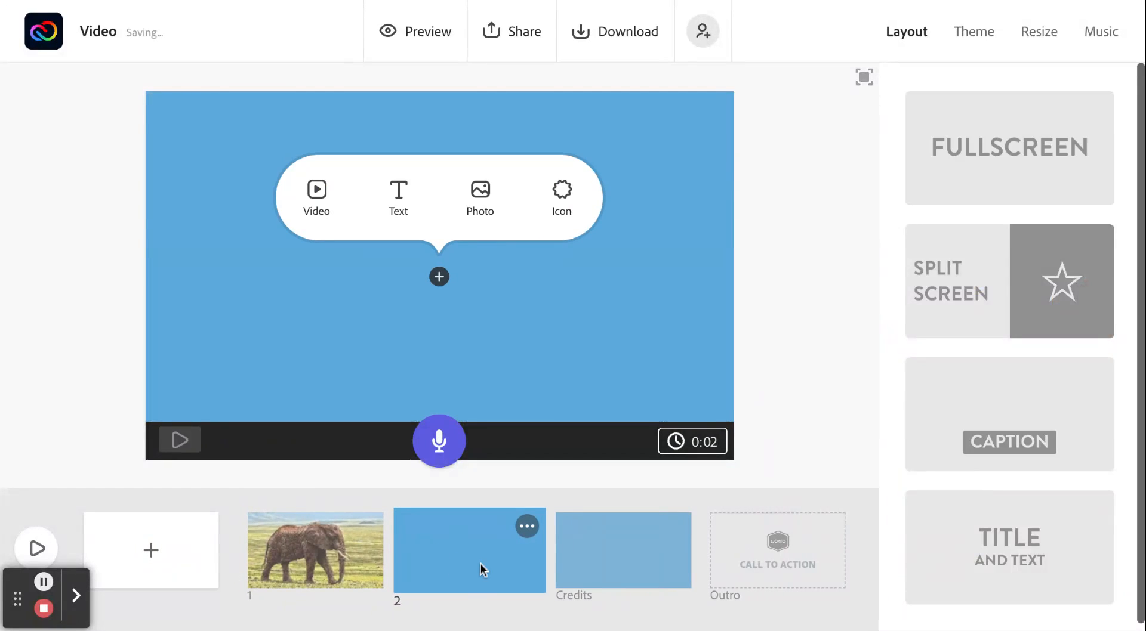
left_click(316, 536)
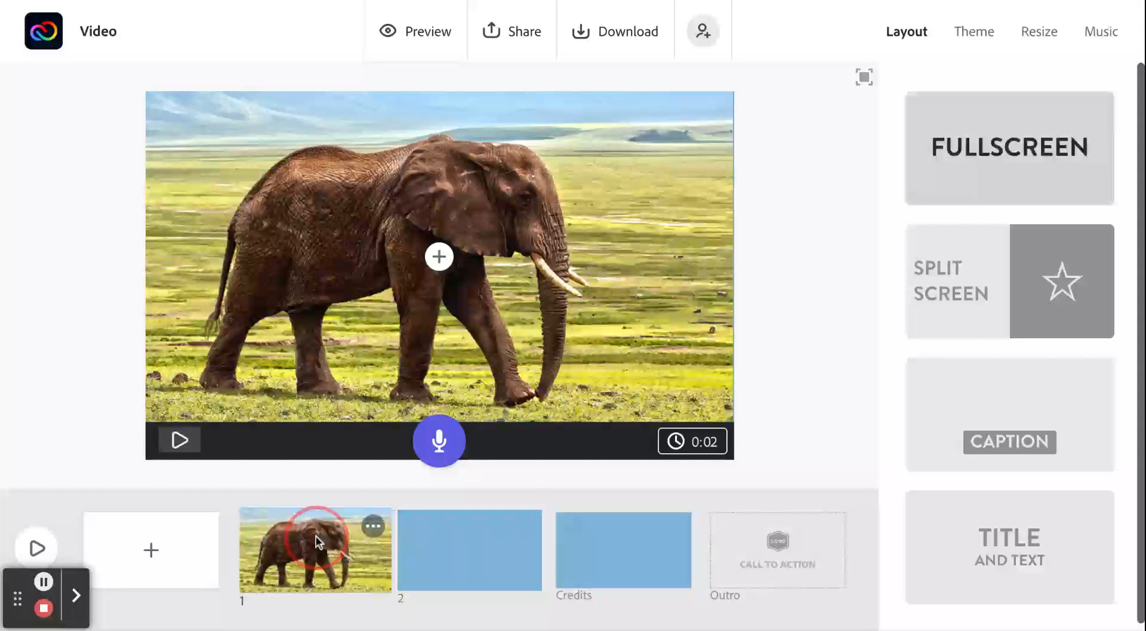
left_click(440, 259)
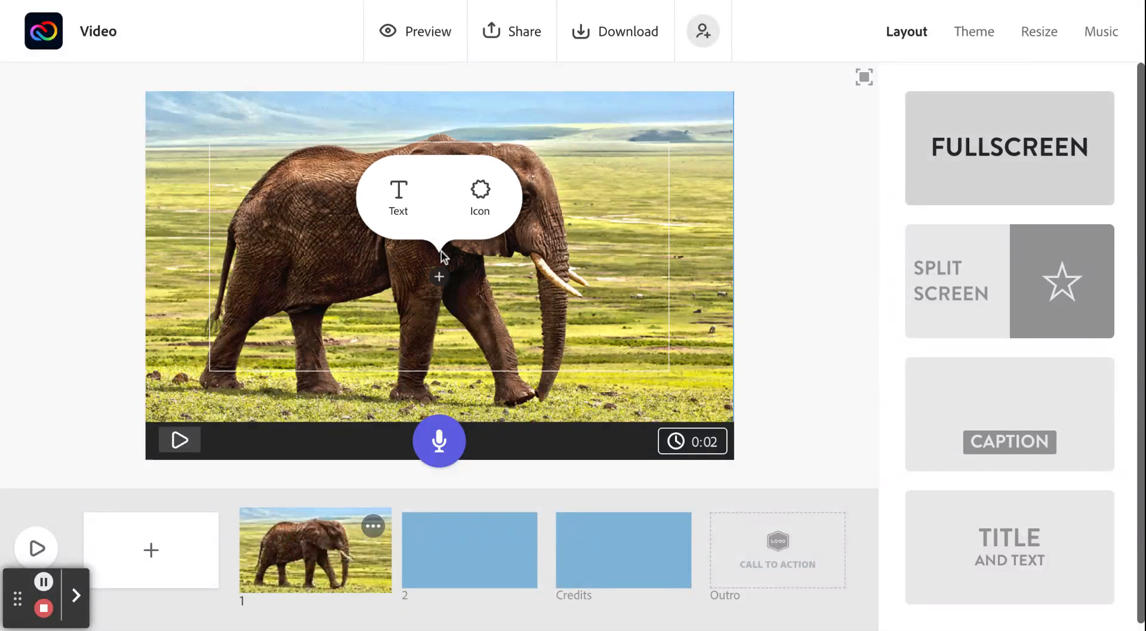
left_click(397, 189)
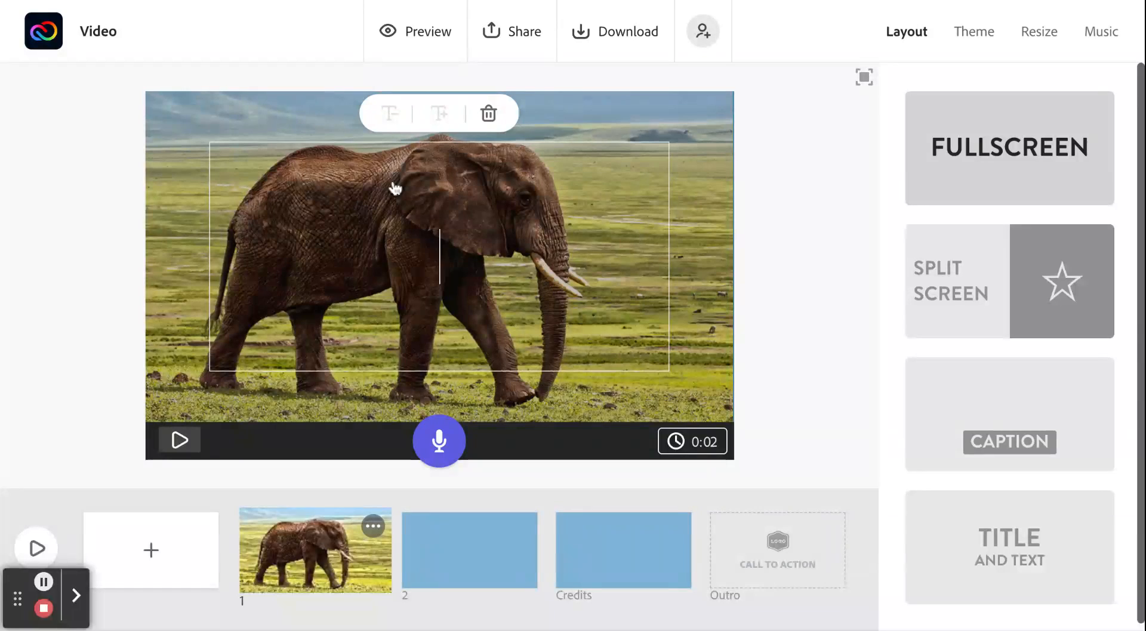
type("My Slides")
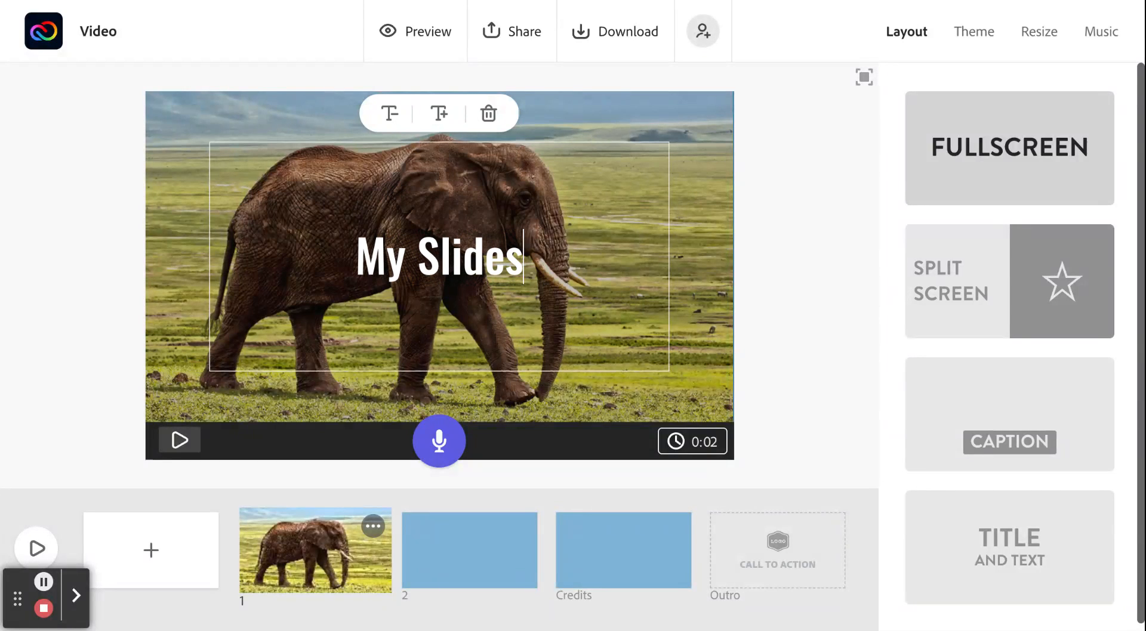
left_click(181, 300)
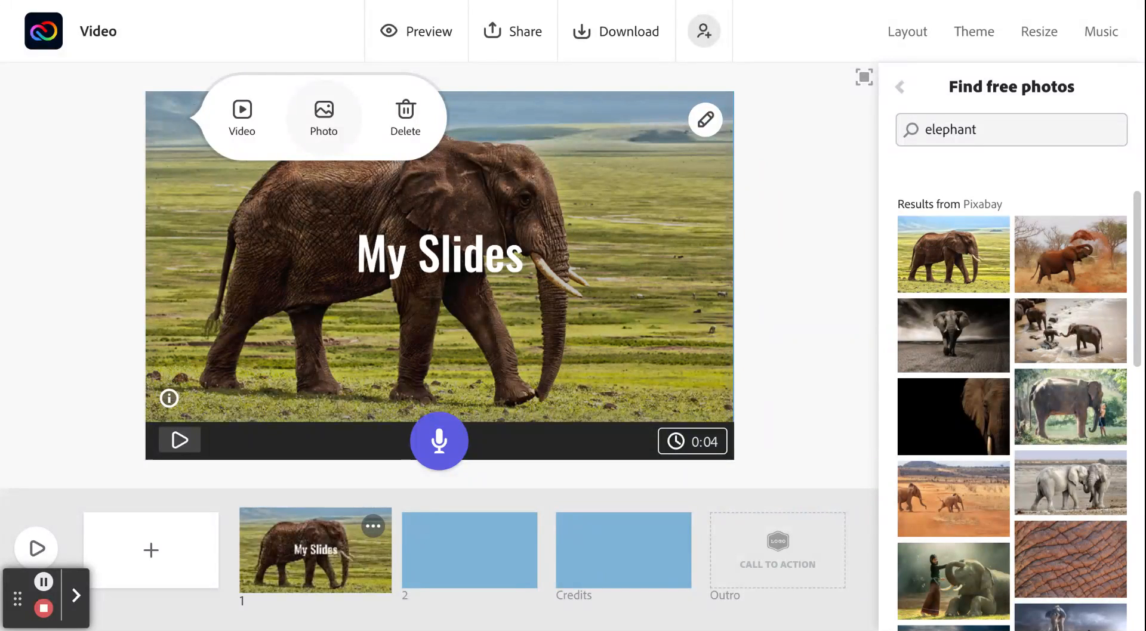
Step: Record a short voice narration for slide 1
left_click(439, 441)
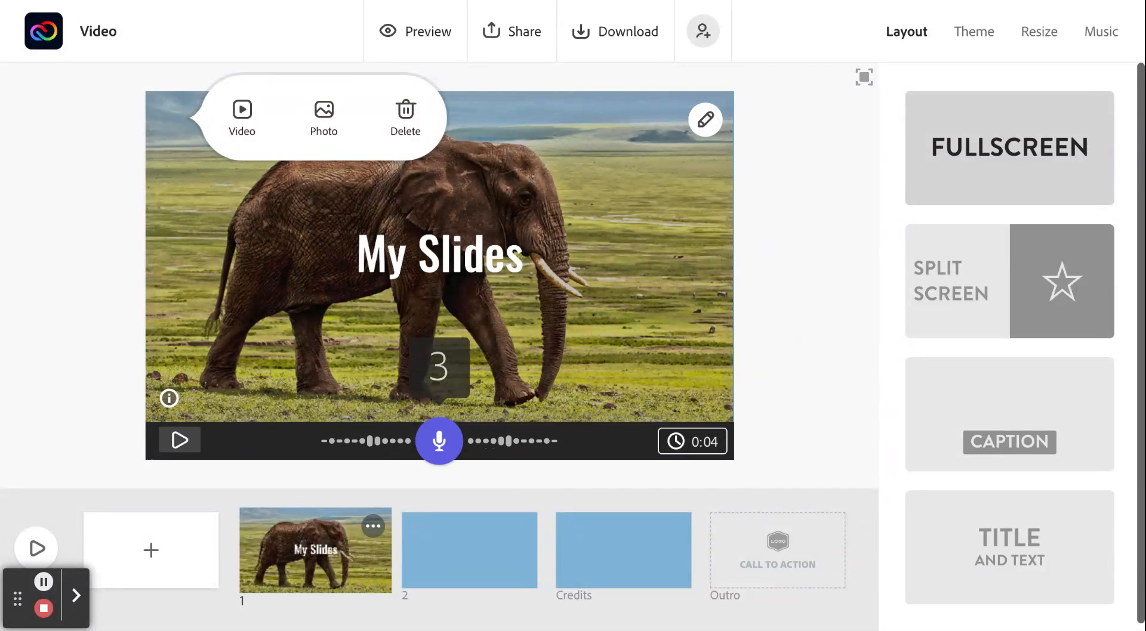
left_click(439, 441)
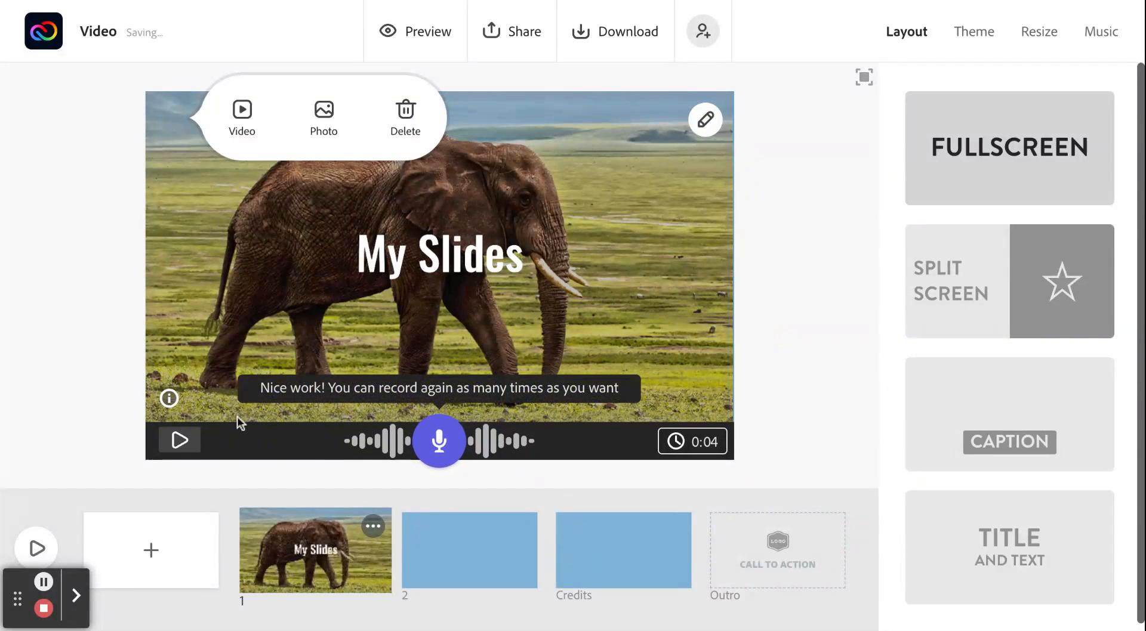
left_click(246, 434)
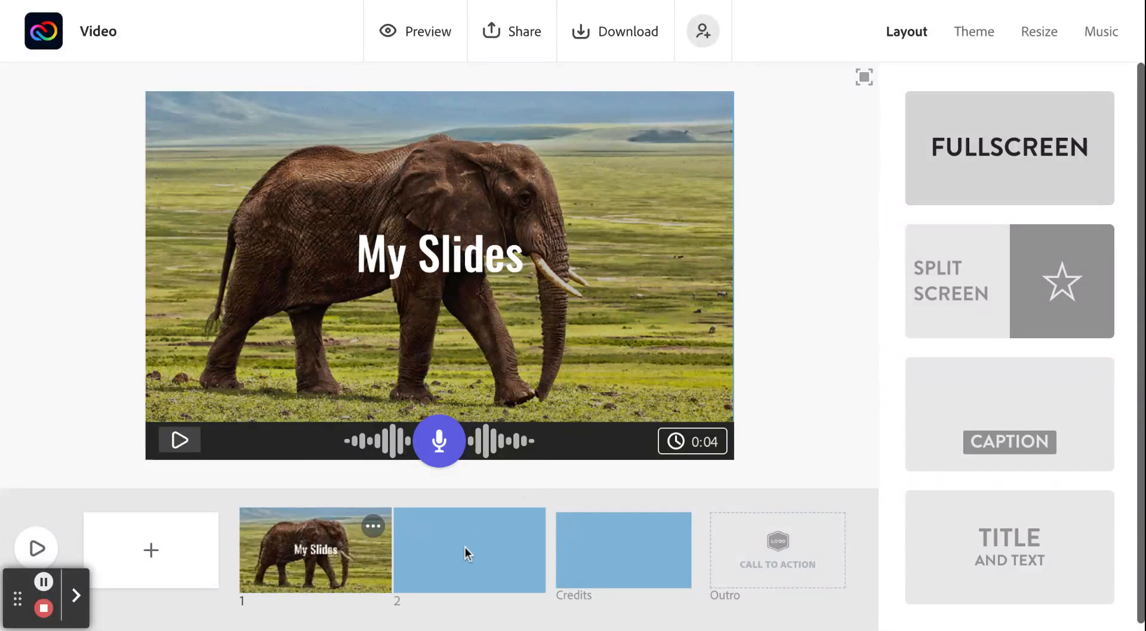
Step: Try the Caption layout on slide 1, switch it to Title and Text, and view the photo sources for its background
left_click(991, 451)
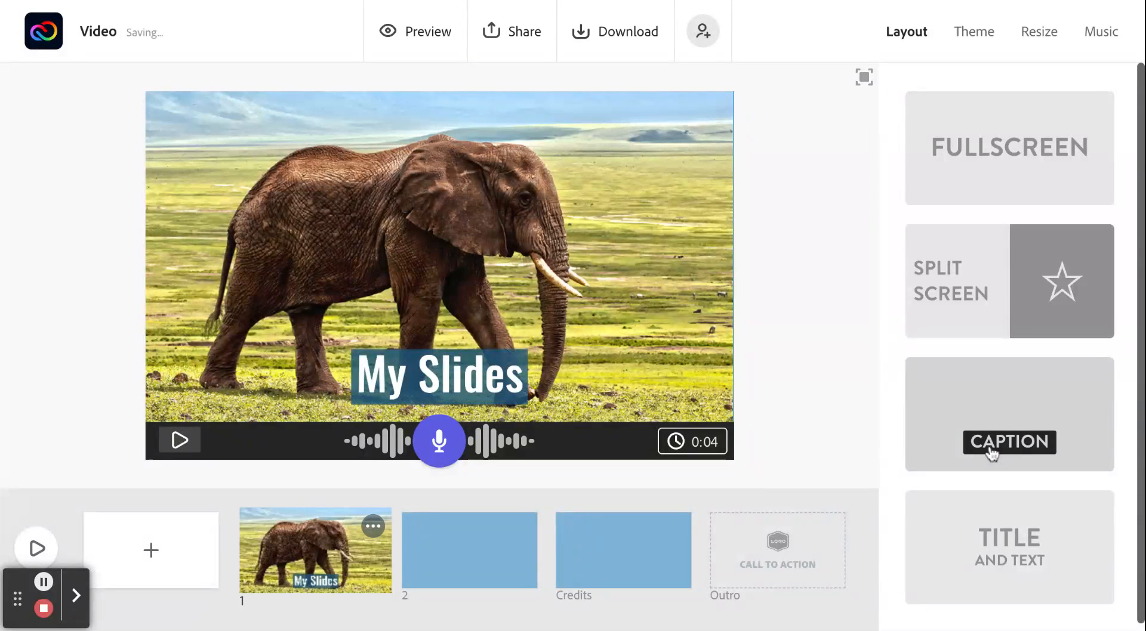
left_click(1023, 555)
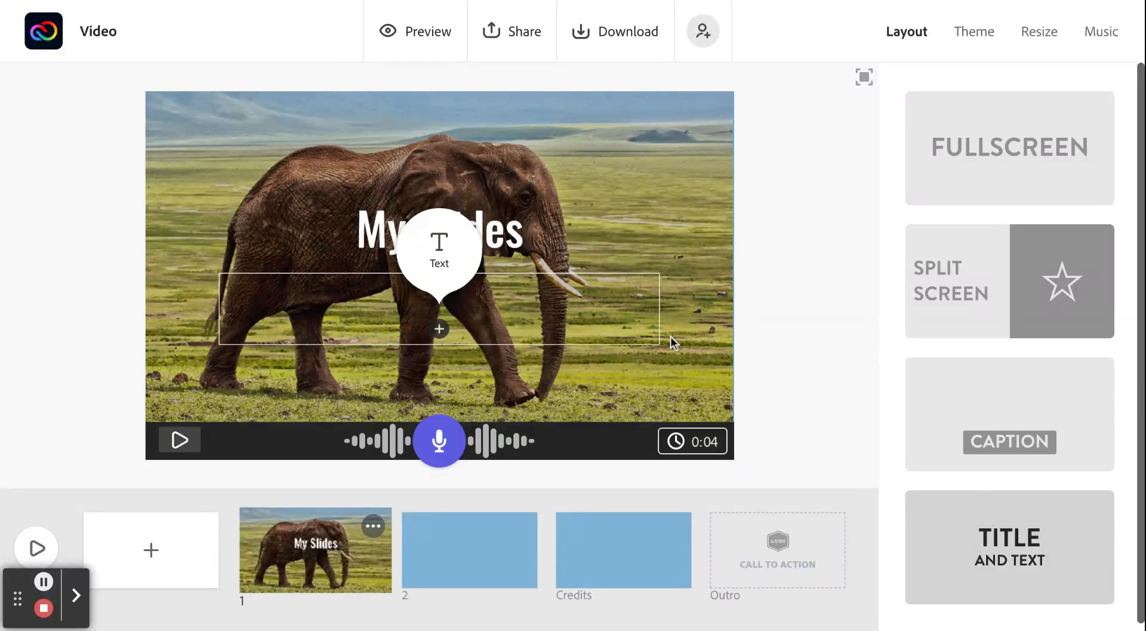
left_click(651, 186)
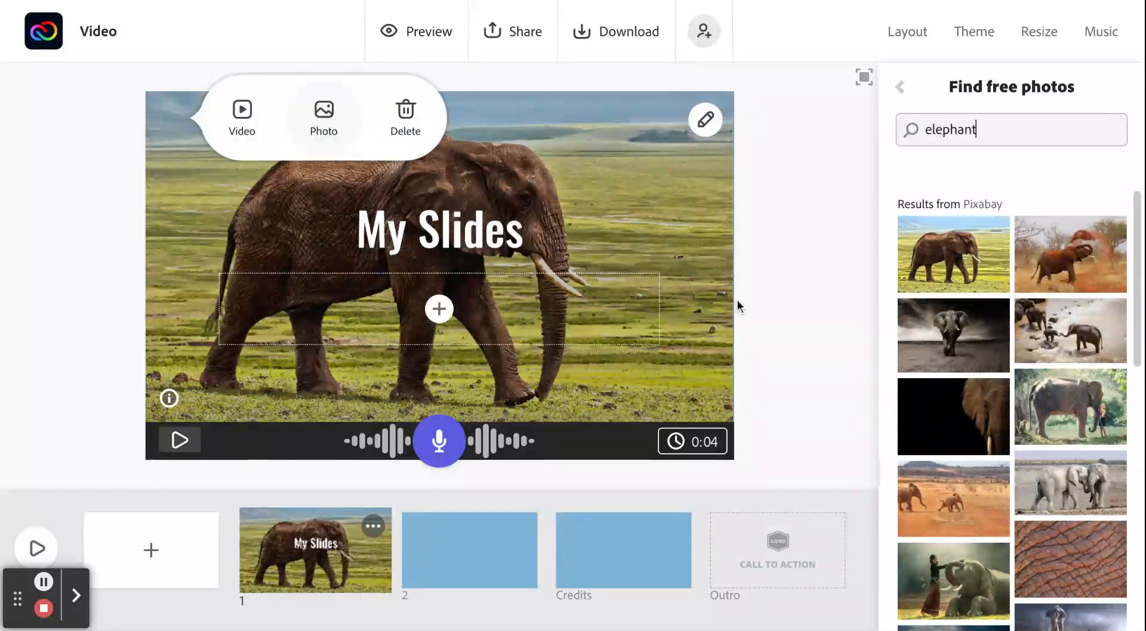
left_click(900, 91)
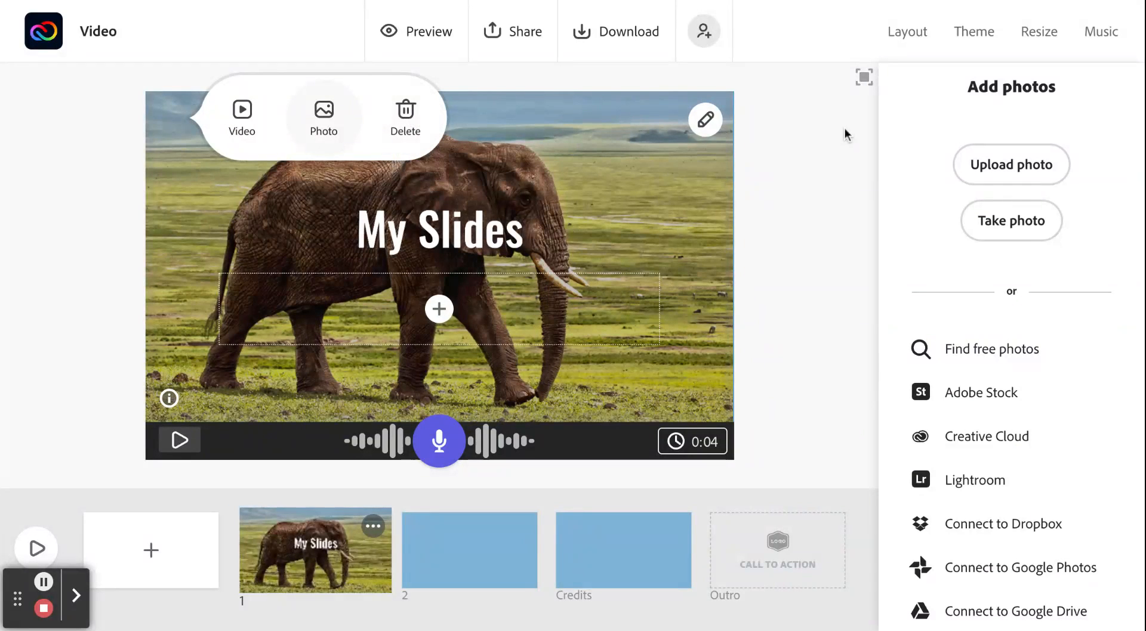
Step: Select the blank second slide and open the publish settings for sharing the video
left_click(458, 553)
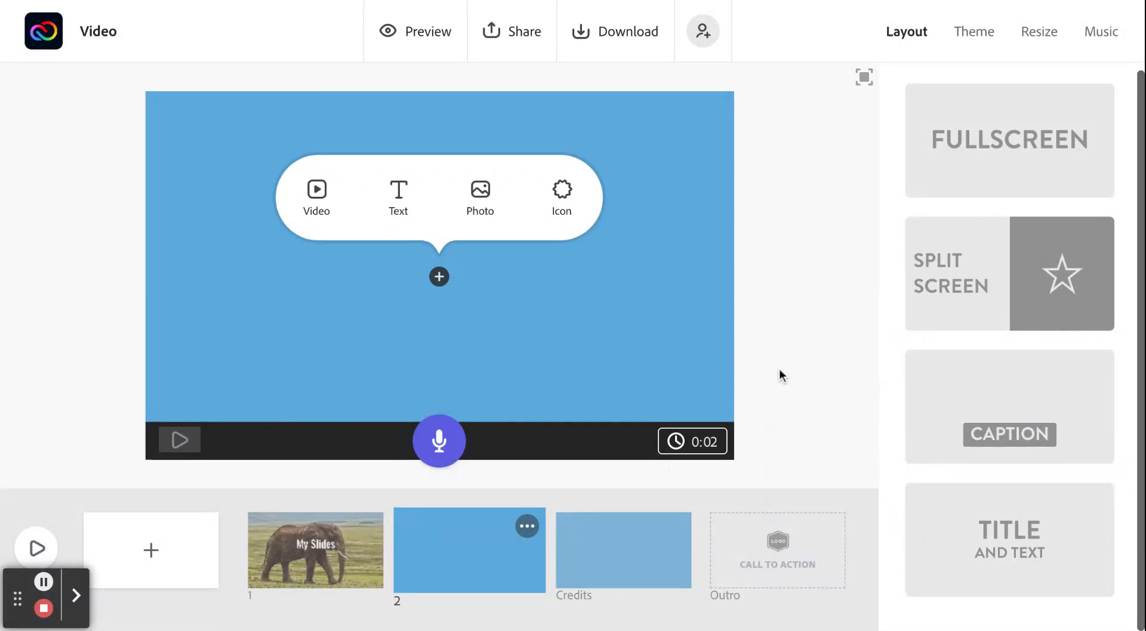
left_click(509, 41)
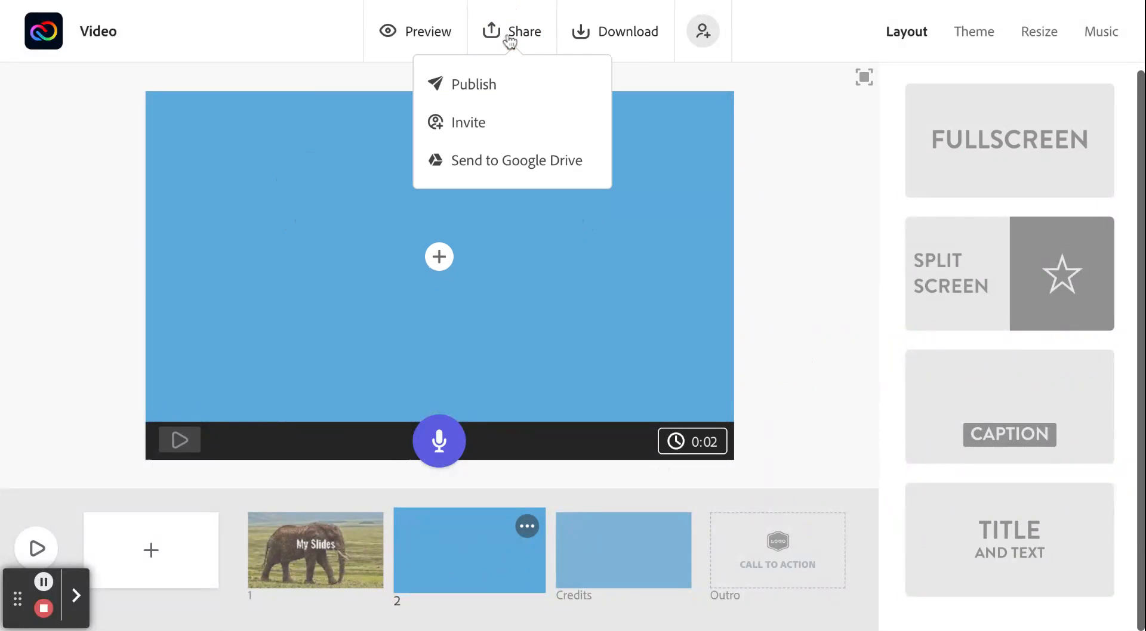
left_click(476, 83)
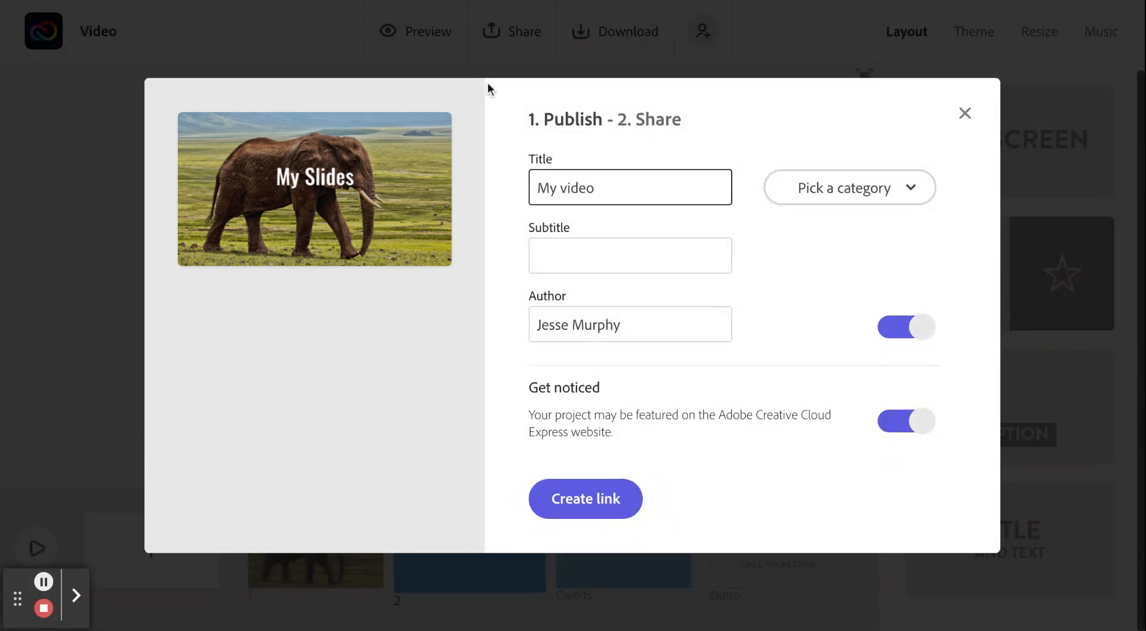